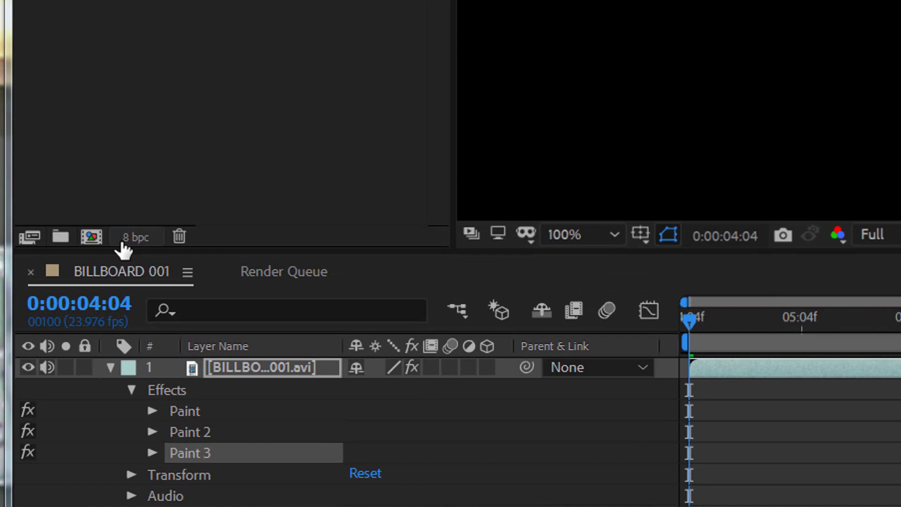
# - Change the project depth from 8 bpc to 32 bits per channel (float)
pyautogui.click(48, 298)
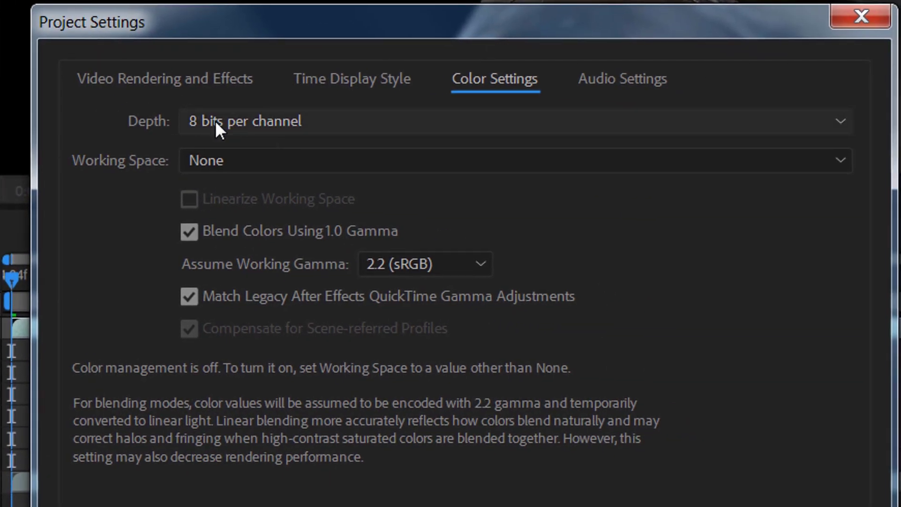
pyautogui.click(215, 120)
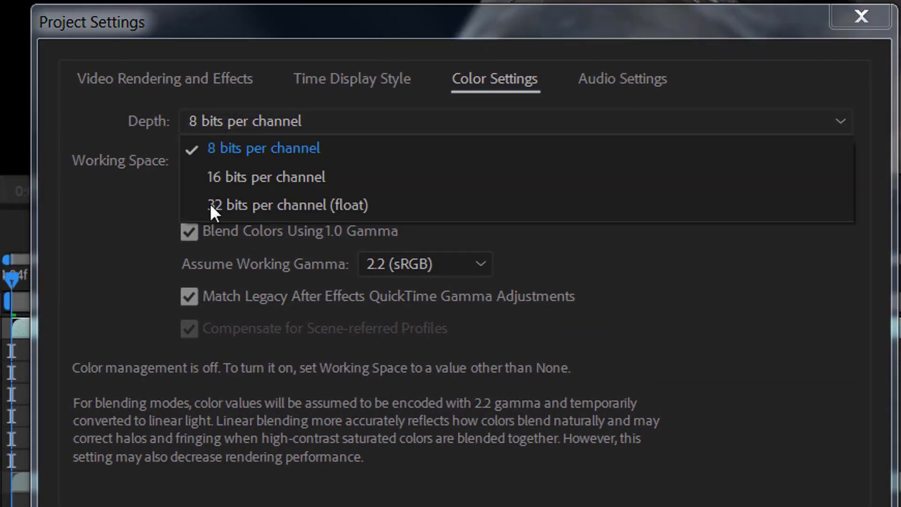
pyautogui.click(230, 206)
pyautogui.click(477, 483)
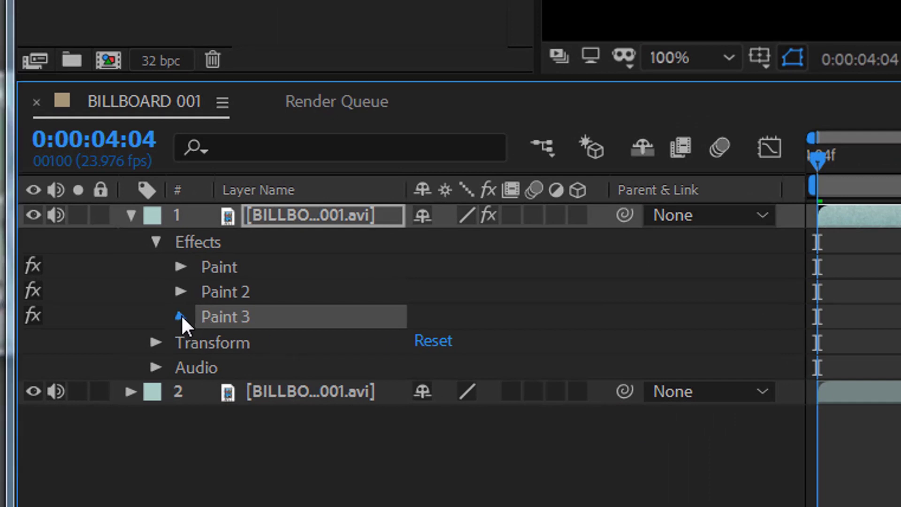
# - Expand Paint 3 to reveal Brush 23's stroke options
pyautogui.click(54, 376)
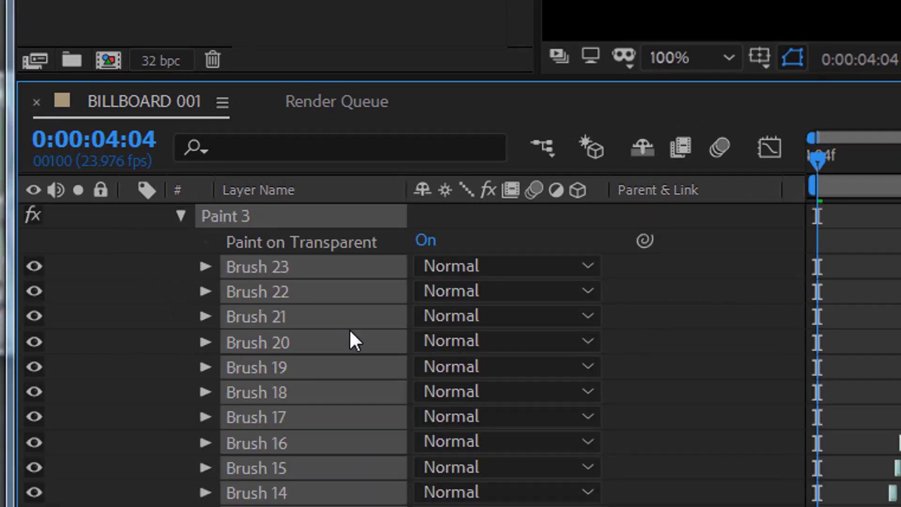
pyautogui.scroll(-5, 462, 366)
pyautogui.scroll(7, 422, 382)
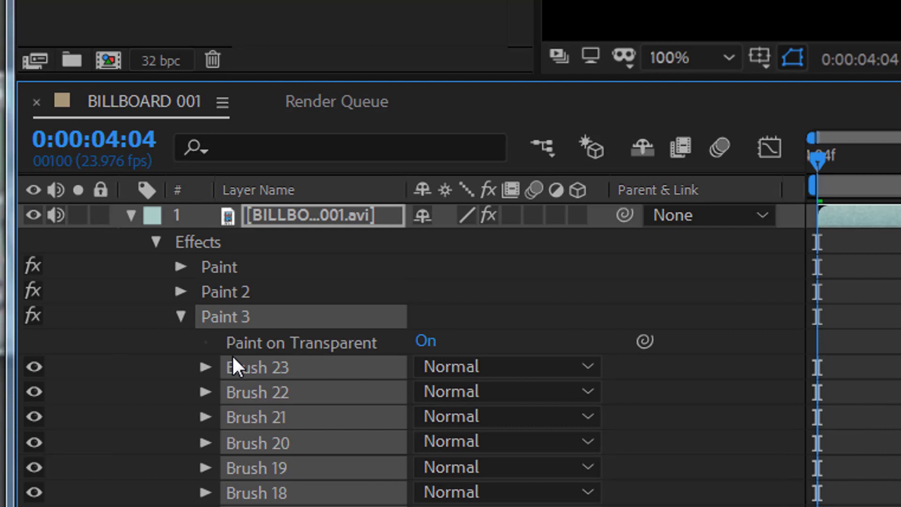
pyautogui.click(206, 368)
pyautogui.scroll(-1, 429, 474)
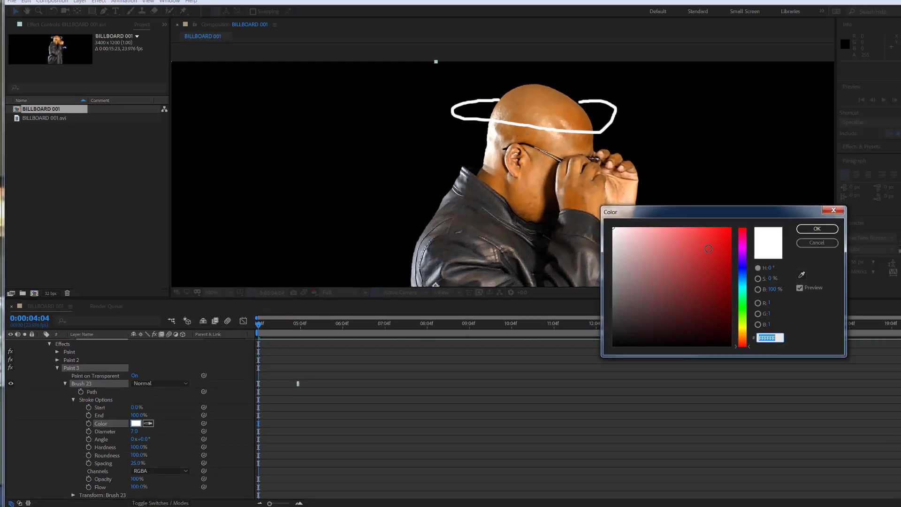
# - Set Brush 23's stroke colour to a light pinkish magenta (D842E2)
pyautogui.click(665, 248)
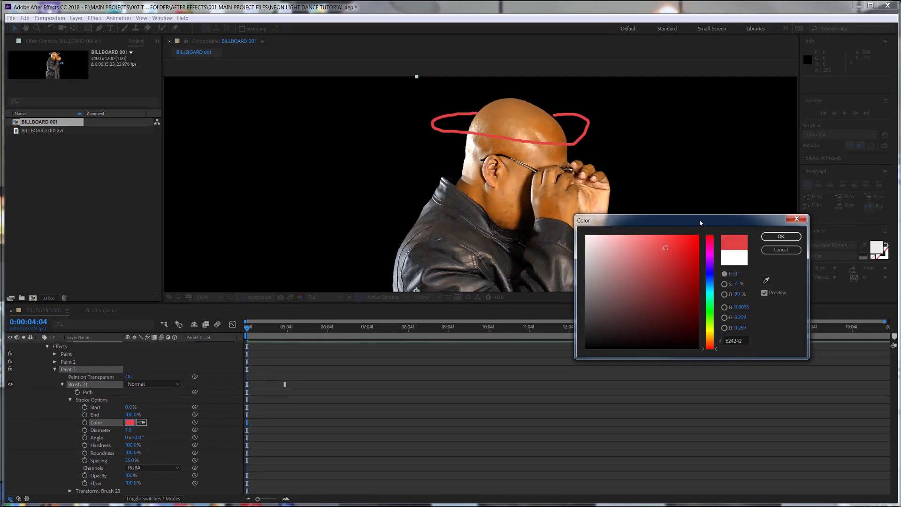
pyautogui.moveTo(699, 222); pyautogui.dragTo(274, 122)
pyautogui.click(283, 208)
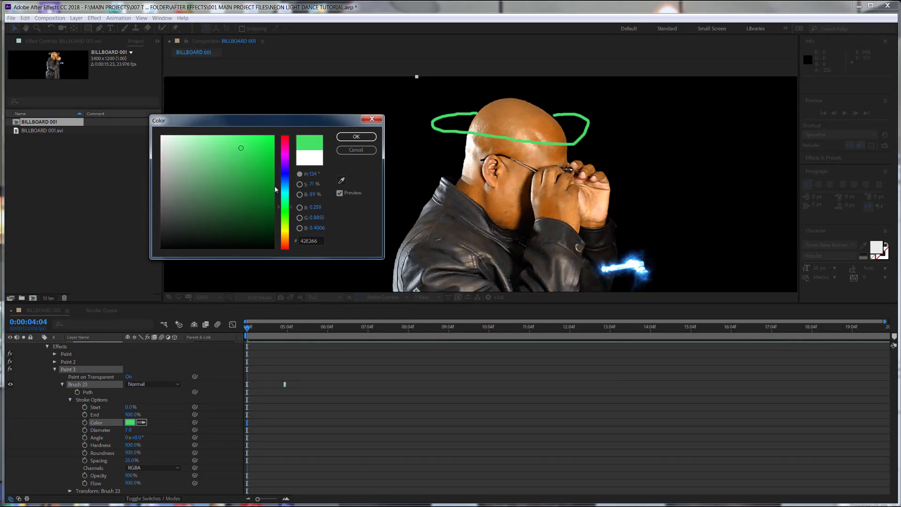
pyautogui.click(286, 156)
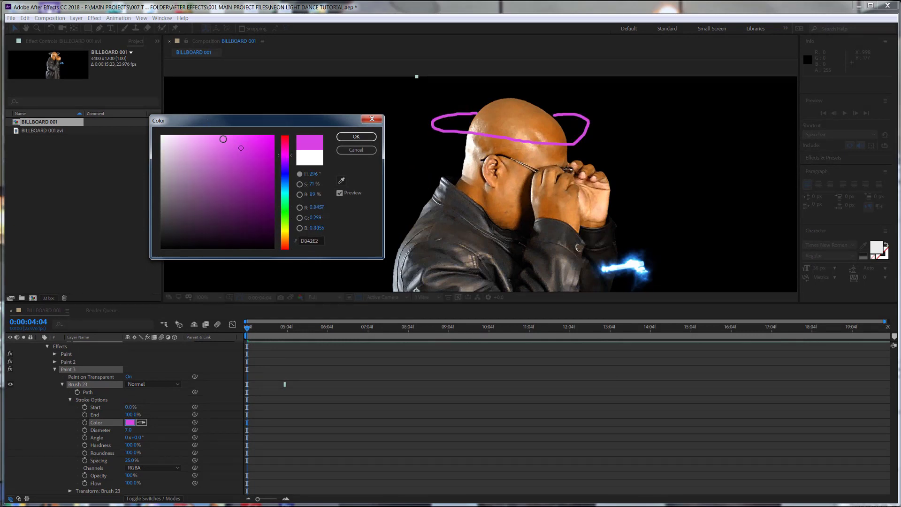
pyautogui.click(223, 139)
pyautogui.click(356, 137)
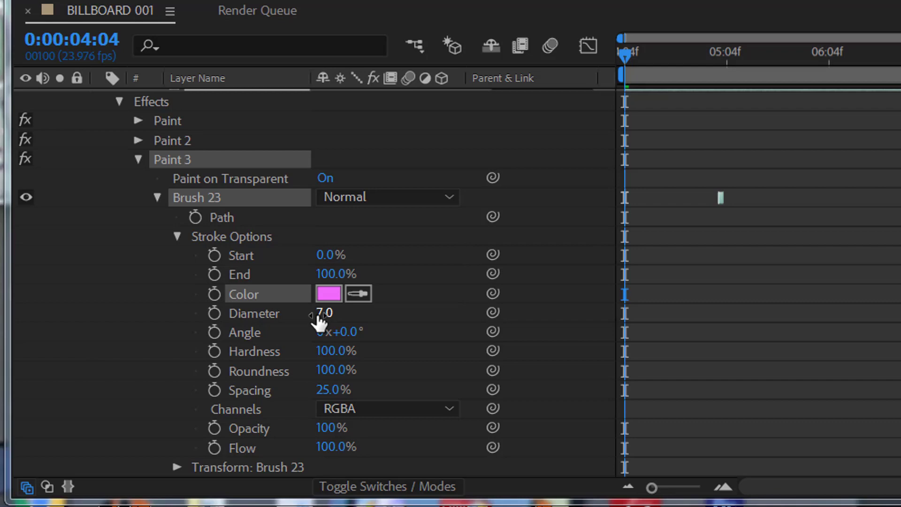
# - Set Brush 23's stroke diameter to 5.0 and collapse the Paint 3 effect
pyautogui.click(325, 315)
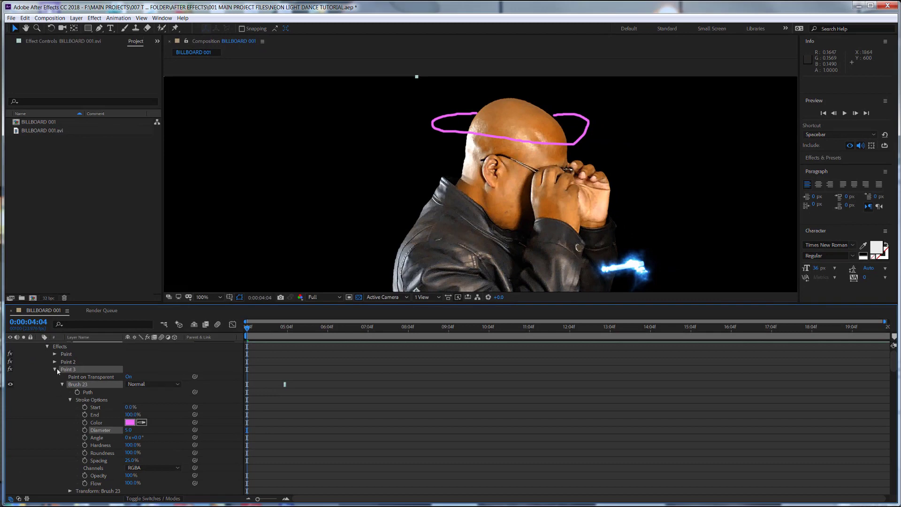
pyautogui.click(55, 369)
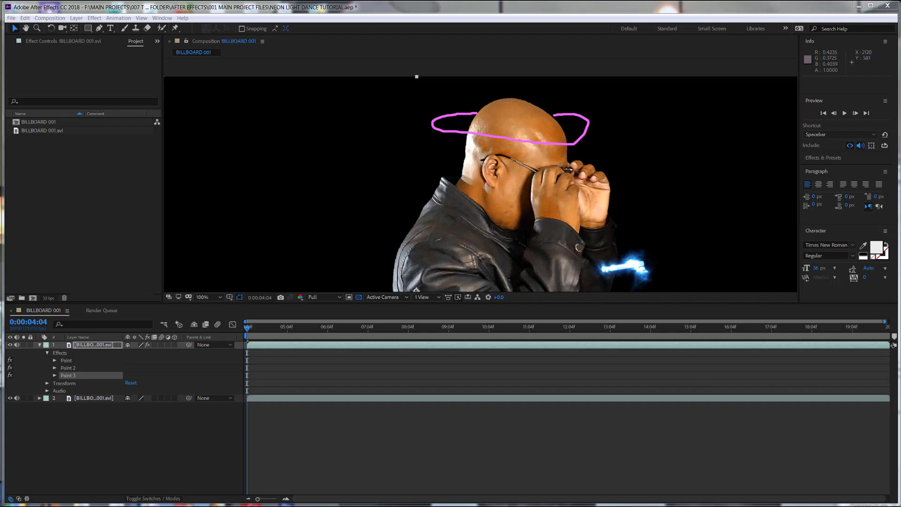
# - Apply Stylize > Glow to the halo layer with Glow Intensity 0.1
pyautogui.click(94, 18)
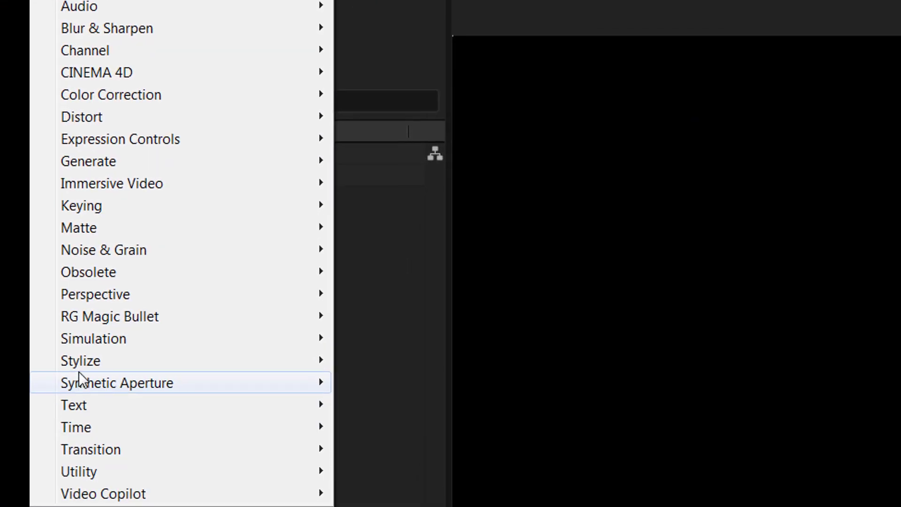
pyautogui.moveTo(56, 361)
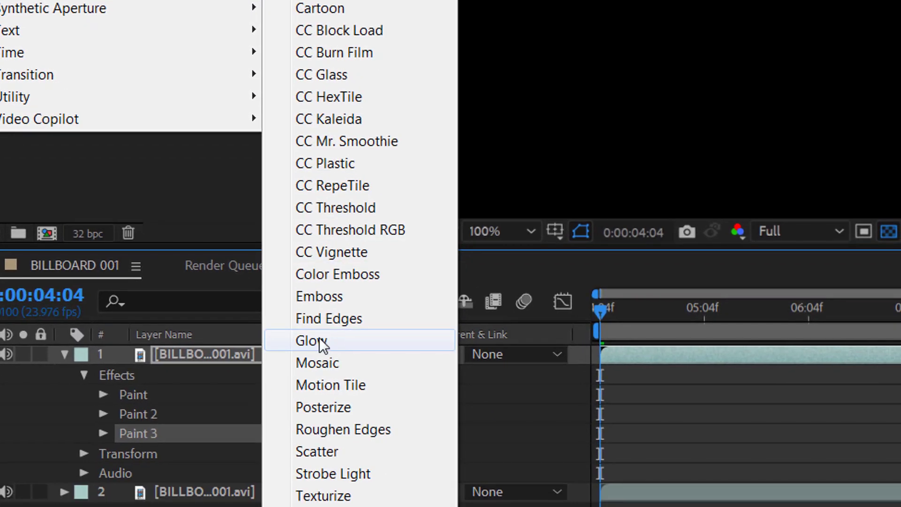
pyautogui.click(323, 344)
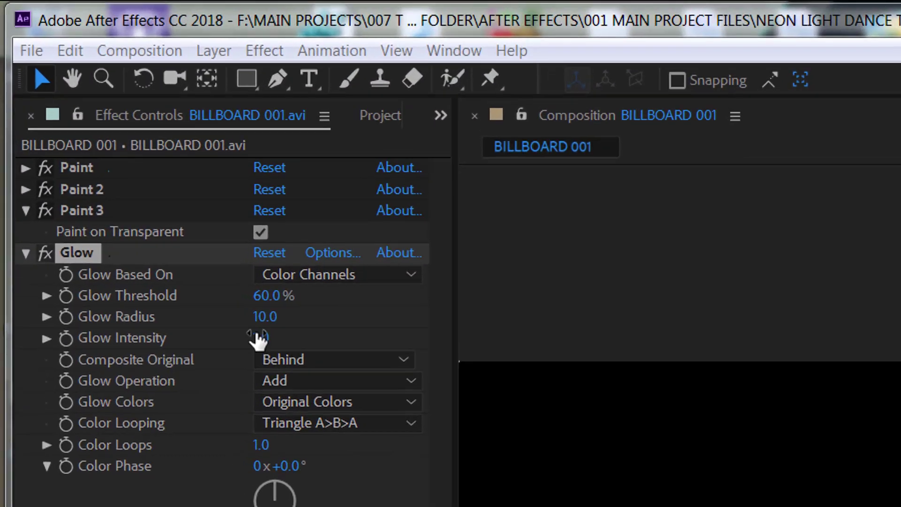
pyautogui.click(93, 121)
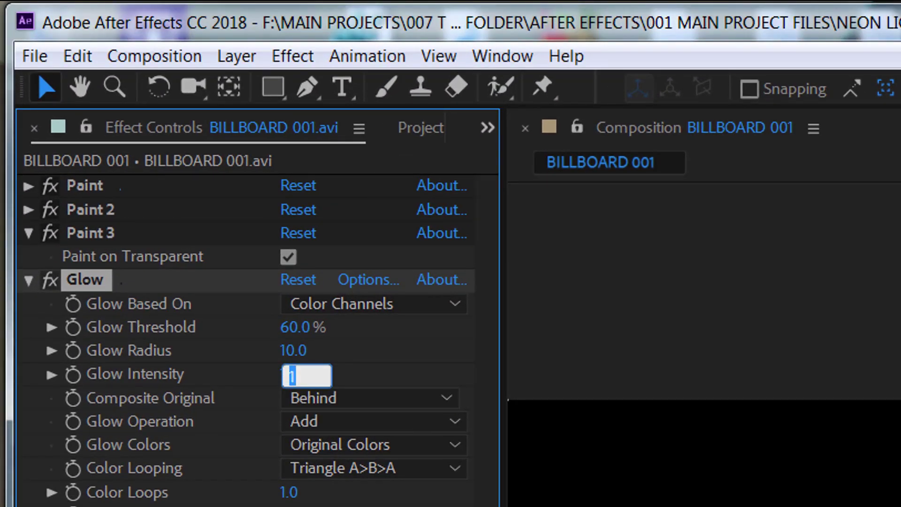
pyautogui.write('0.1')
pyautogui.press('Return')
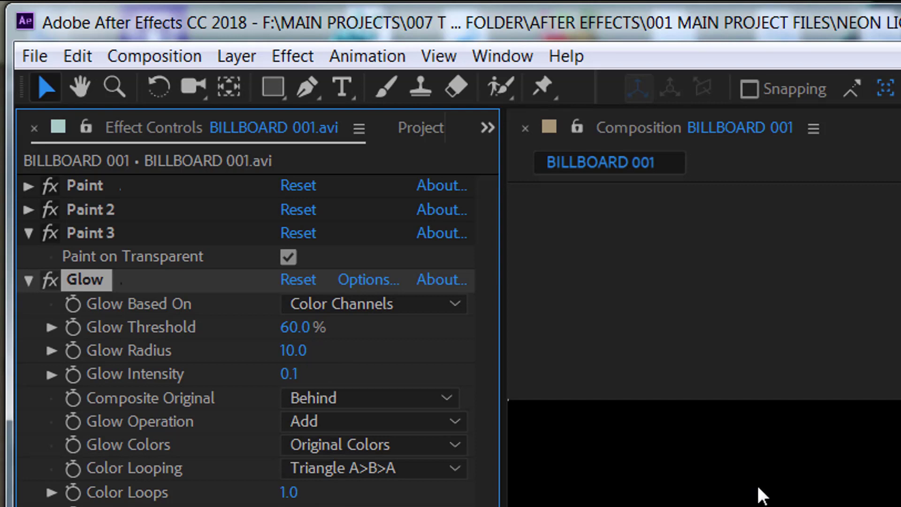
# - Set the Glow Radius to 20 and Glow Threshold to 30%
pyautogui.click(296, 351)
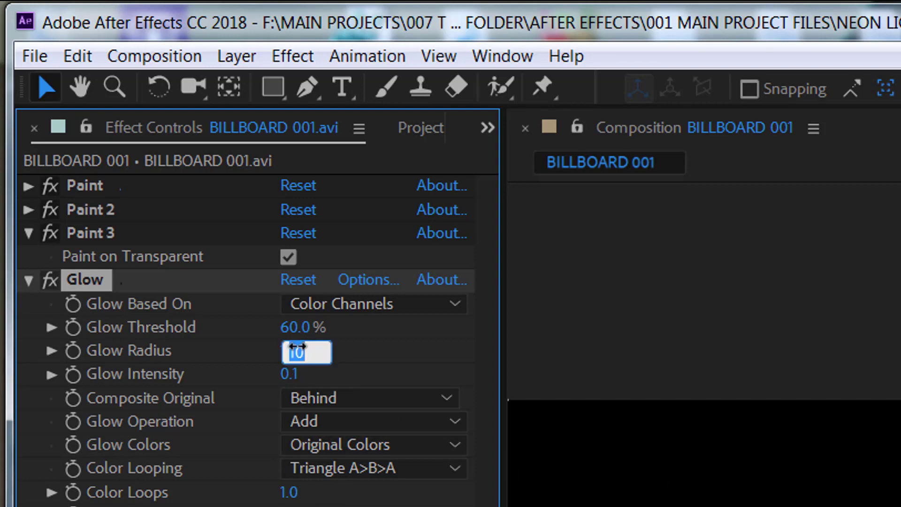
pyautogui.write('20')
pyautogui.press('Return')
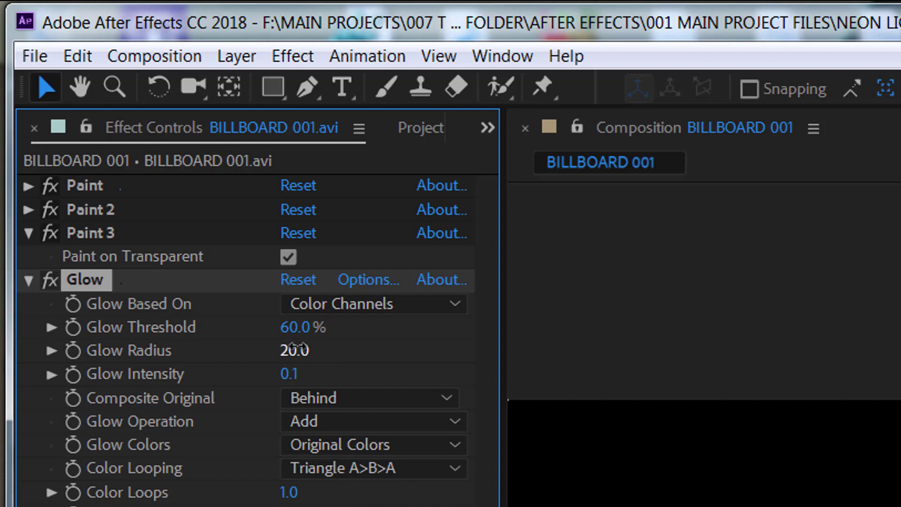
pyautogui.click(298, 327)
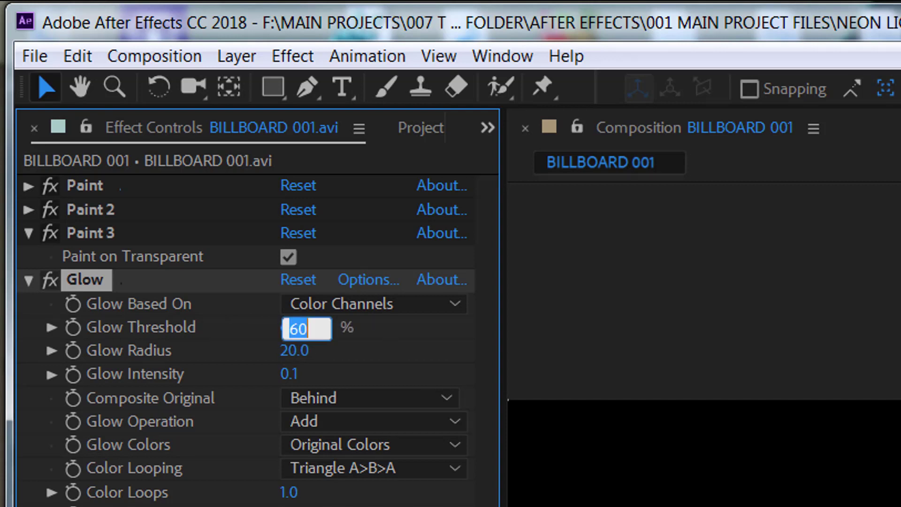
pyautogui.write('30')
pyautogui.press('Return')
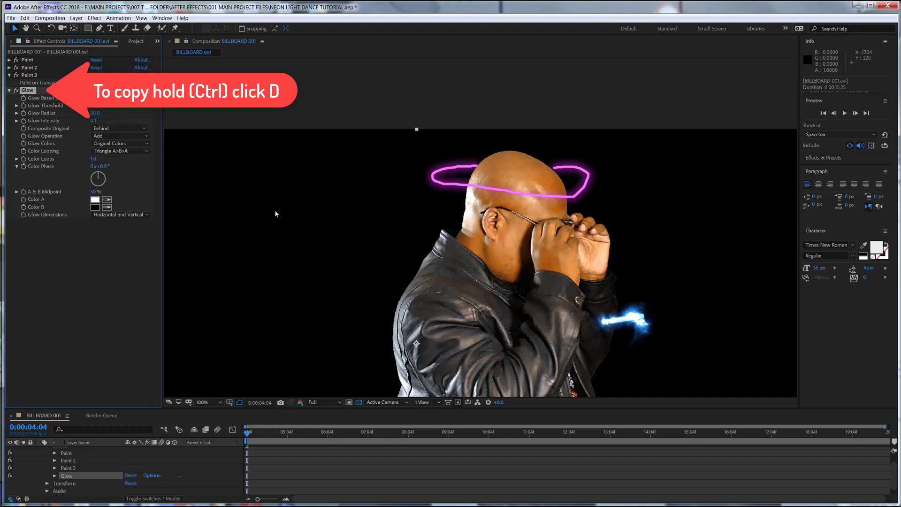
# - Duplicate Glow as Glow 2 and set its radius to 60
pyautogui.hotkey('ctrl', 'd')
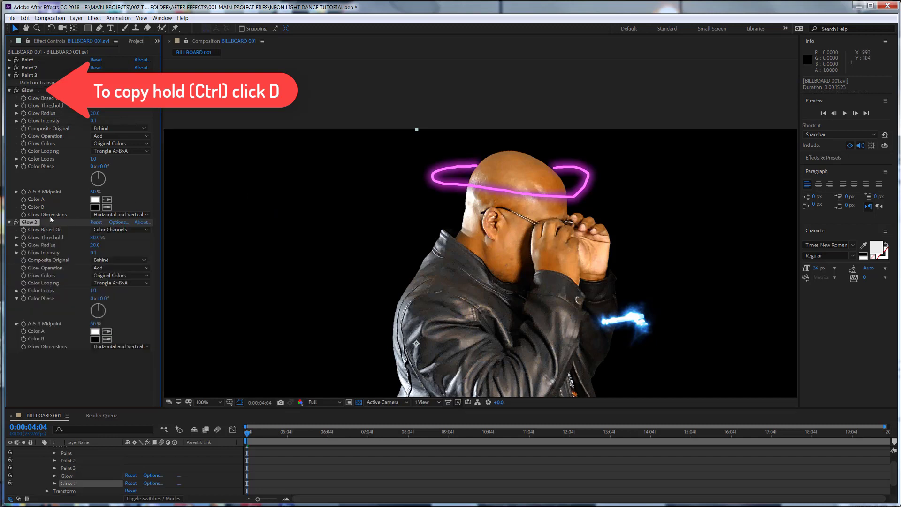
pyautogui.click(95, 245)
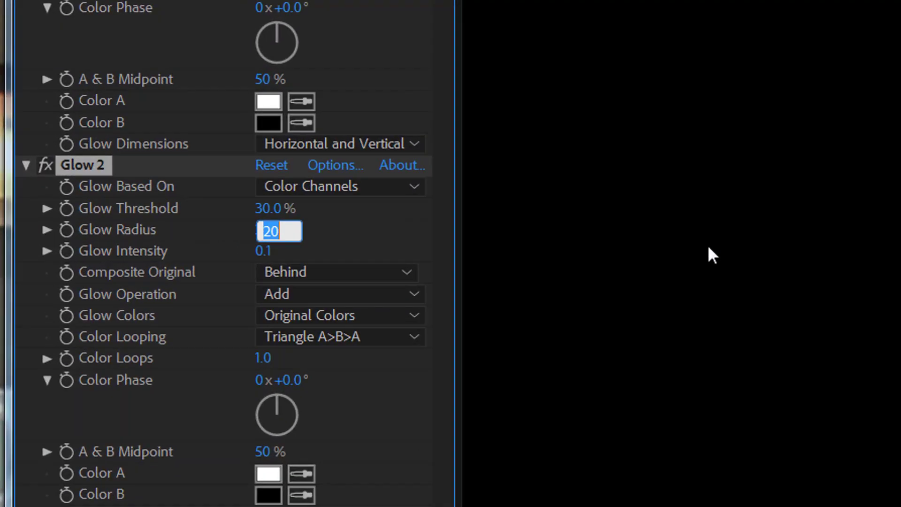
pyautogui.write('60')
pyautogui.press('Return')
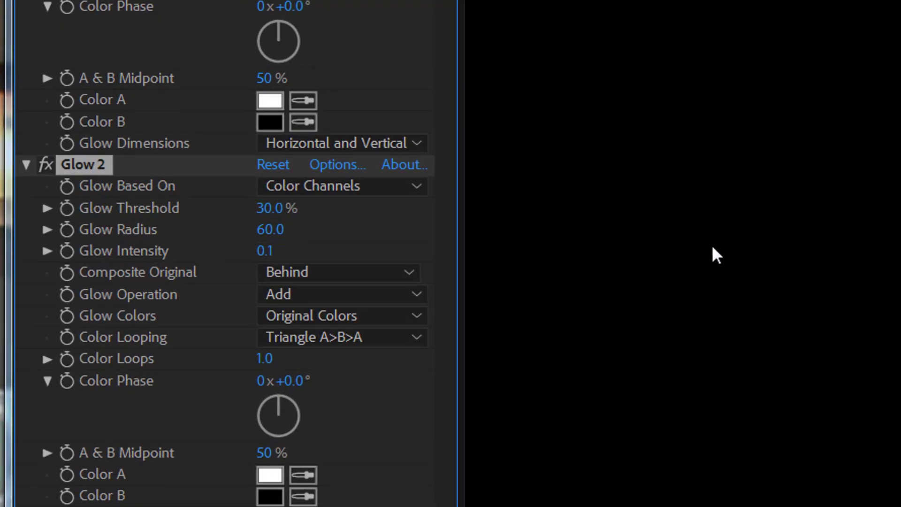
pyautogui.click(713, 248)
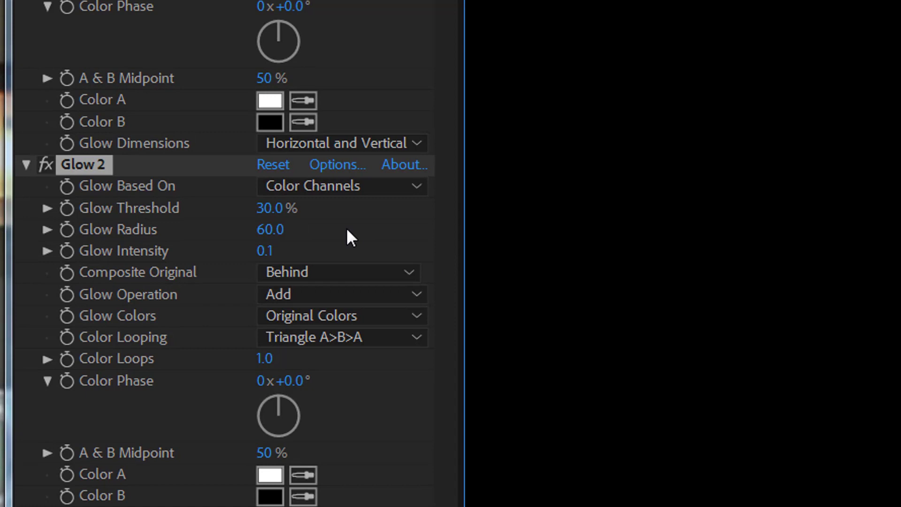
# - Duplicate Glow 2 as Glow 3 with a radius of 180
pyautogui.hotkey('ctrl', 'd')
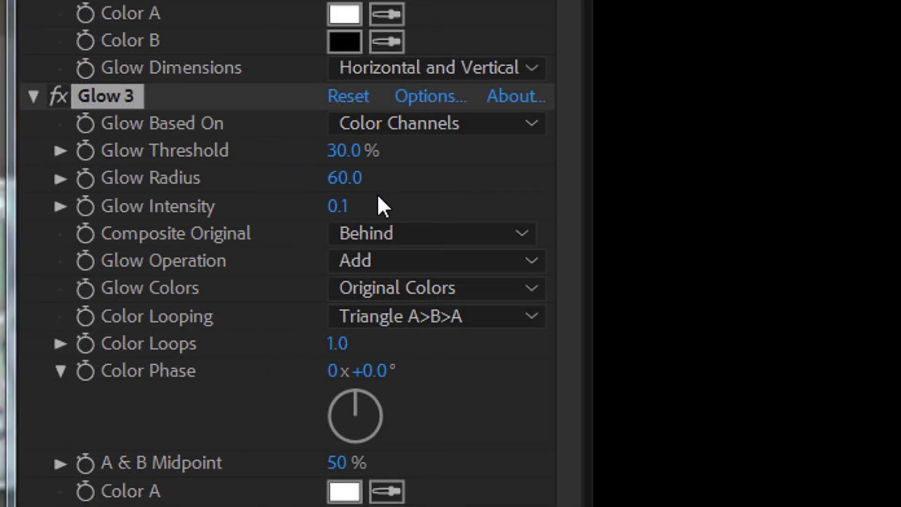
pyautogui.click(349, 179)
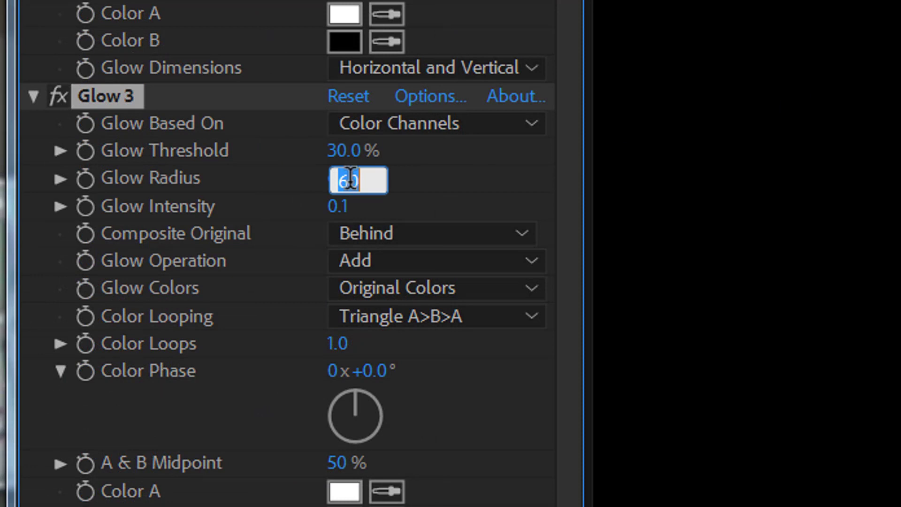
pyautogui.write('100')
pyautogui.press('Return')
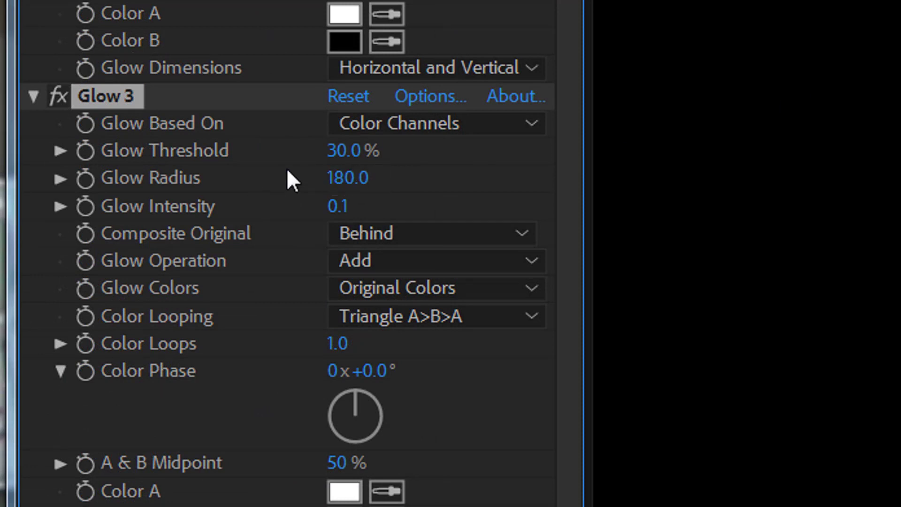
# - Duplicate Glow 3 as Glow 4 and append *3 to its radius
pyautogui.hotkey('ctrl', 'd')
pyautogui.click(361, 183)
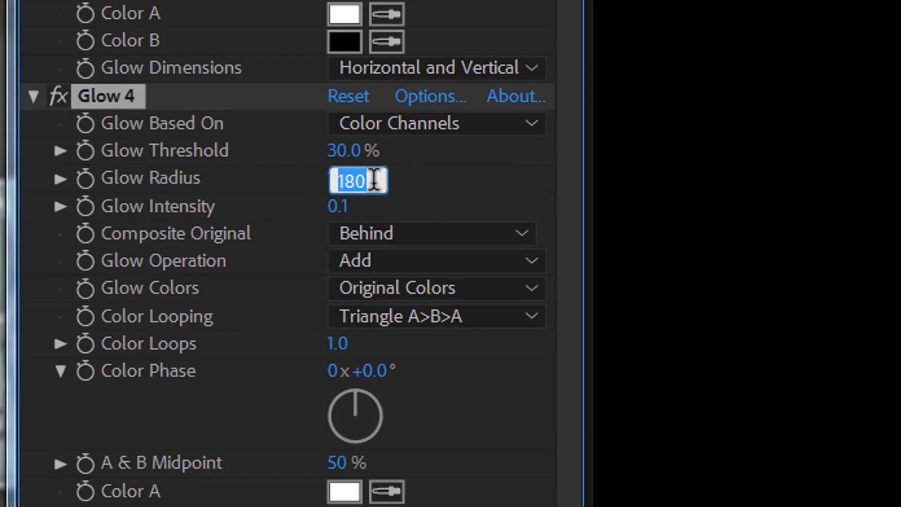
pyautogui.click(373, 181)
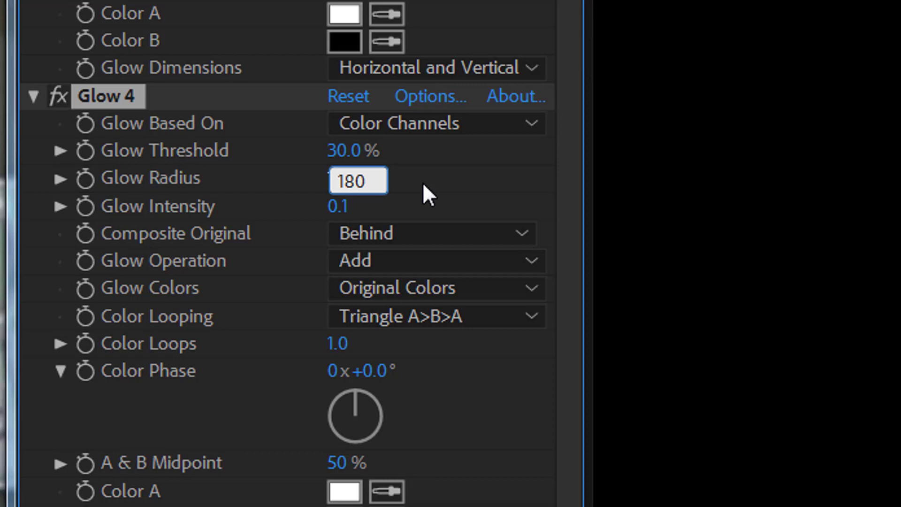
pyautogui.write('*3')
# - Commit Glow 4's radius at 540 and pick-whip it to Glow 3's Glow Radius
pyautogui.click(134, 97)
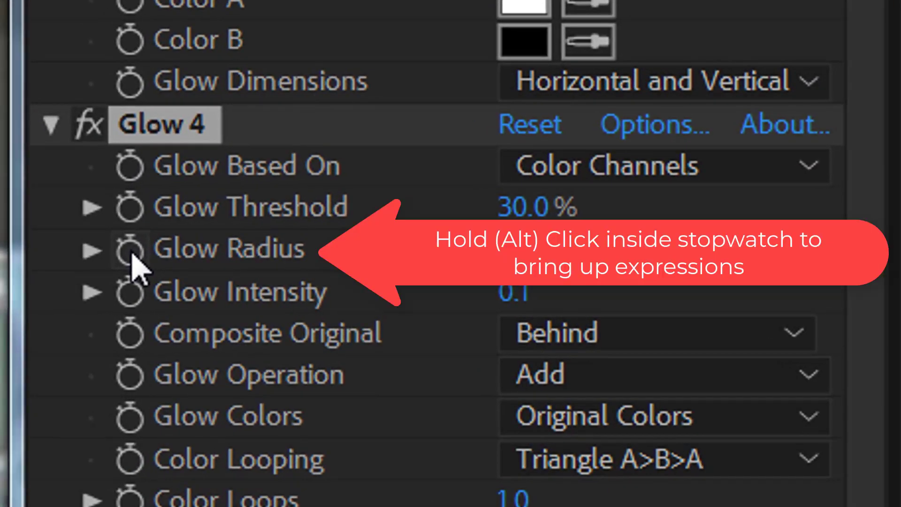
pyautogui.keyDown('alt'); pyautogui.click(130, 253); pyautogui.keyUp('alt')
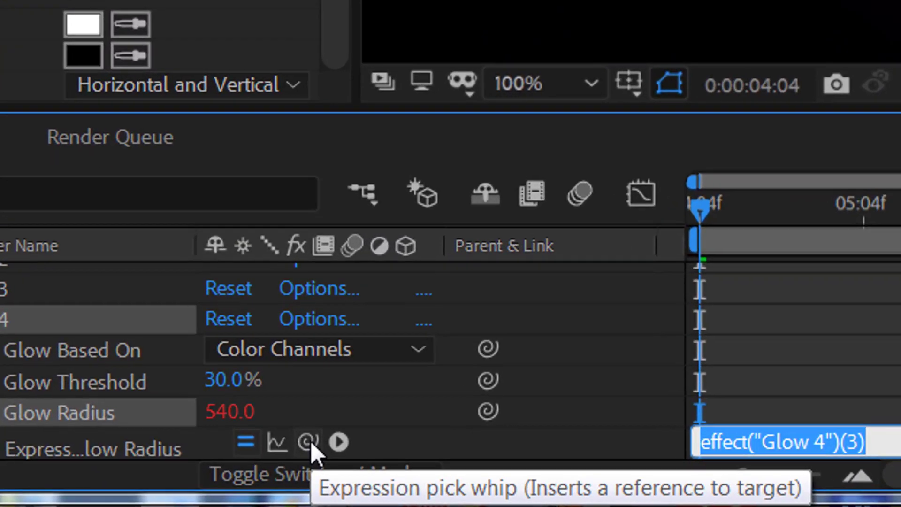
pyautogui.moveTo(305, 474); pyautogui.dragTo(290, 178)
pyautogui.moveTo(228, 37); pyautogui.dragTo(211, 231)
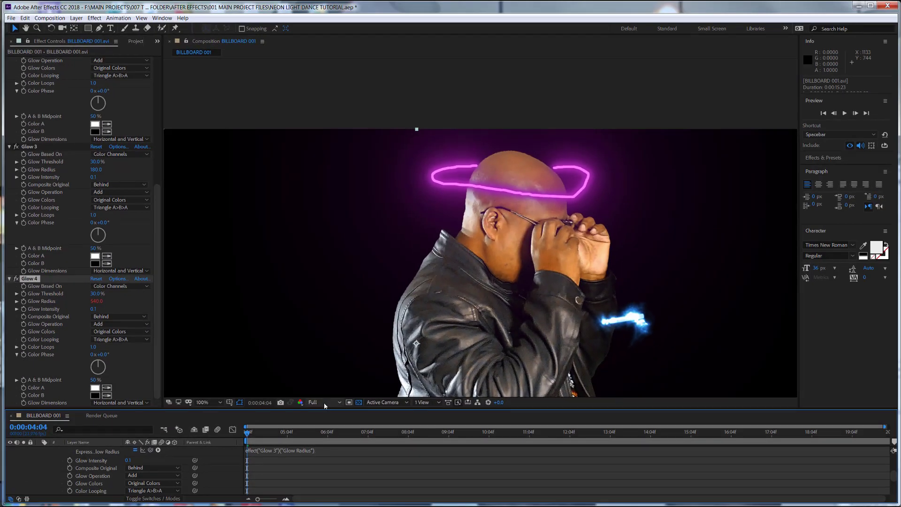
# - Append *3 to Glow 4's radius expression and commit it
pyautogui.moveTo(323, 409); pyautogui.dragTo(321, 330)
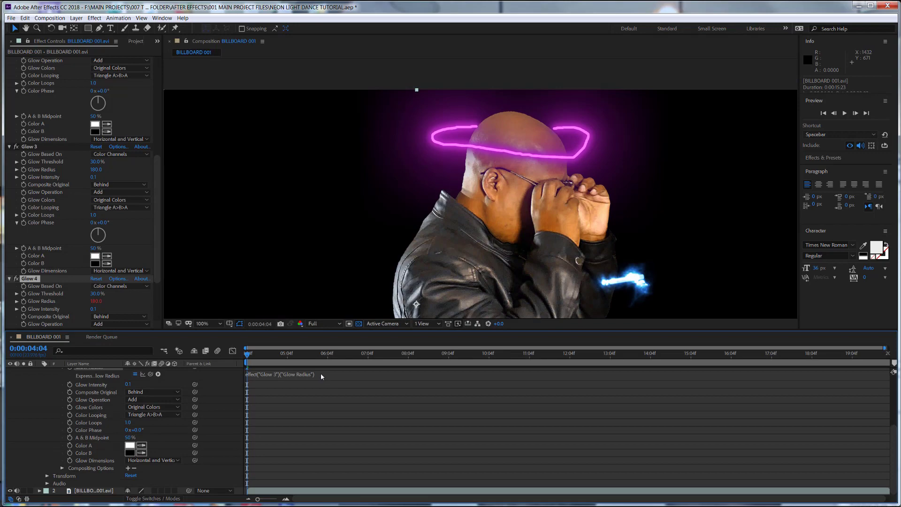
pyautogui.scroll(3, 291, 415)
pyautogui.click(323, 449)
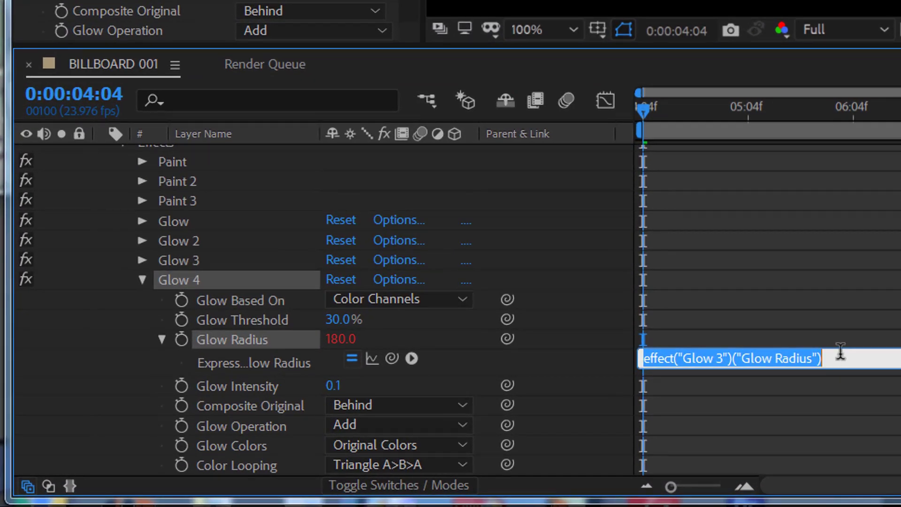
pyautogui.click(841, 353)
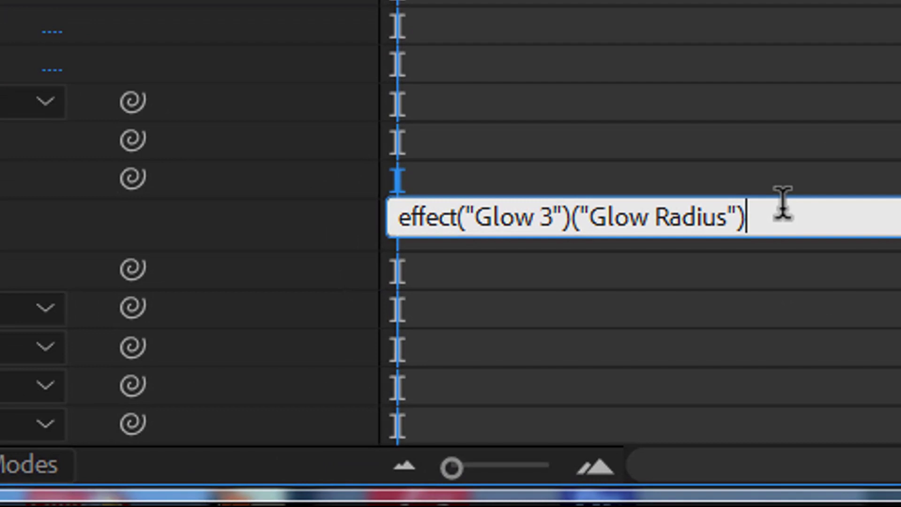
pyautogui.write('*3')
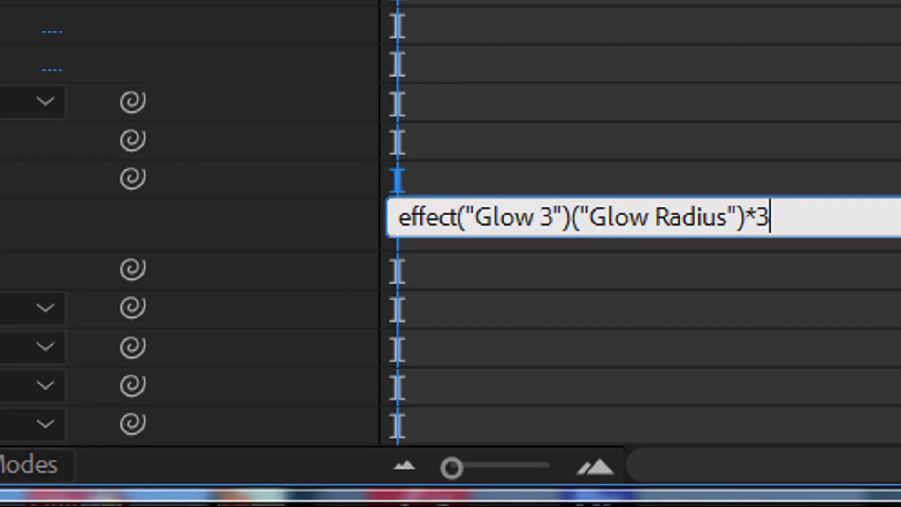
pyautogui.press('KP_Enter')
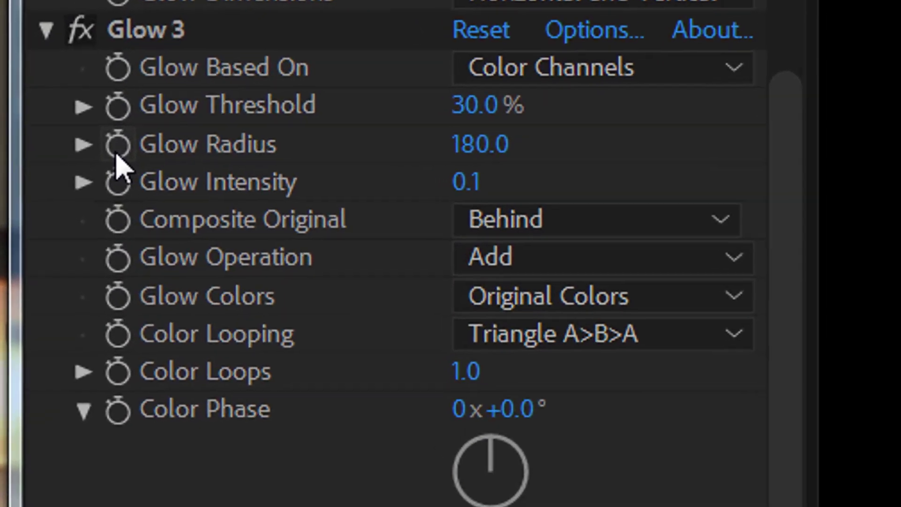
# - Drive Glow 3's radius with effect("Glow 2")("Glow Radius")*3, giving 180
pyautogui.keyDown('alt'); pyautogui.click(119, 147); pyautogui.keyUp('alt')
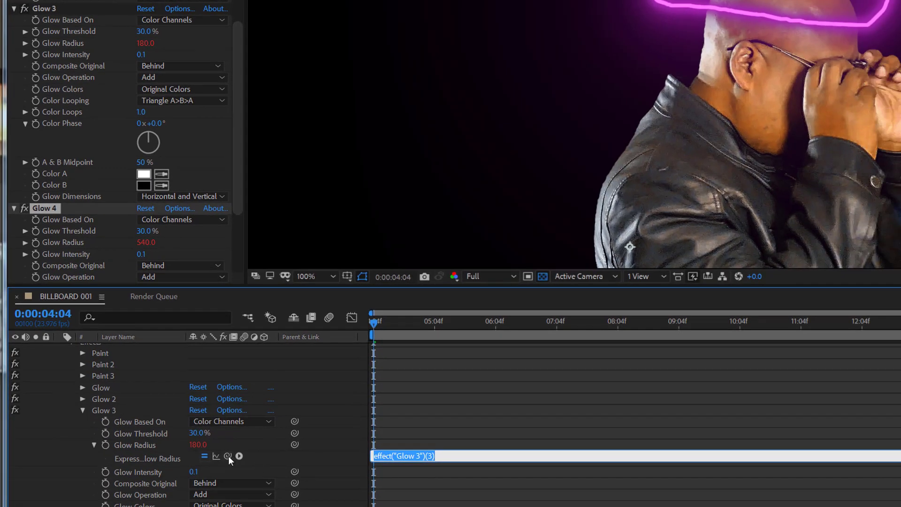
pyautogui.moveTo(226, 456); pyautogui.dragTo(120, 0)
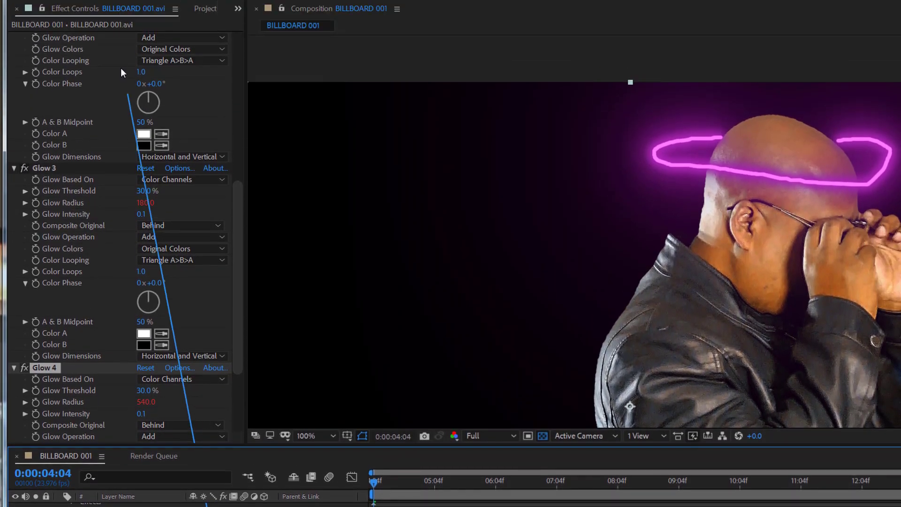
pyautogui.moveTo(120, 71); pyautogui.dragTo(67, 116)
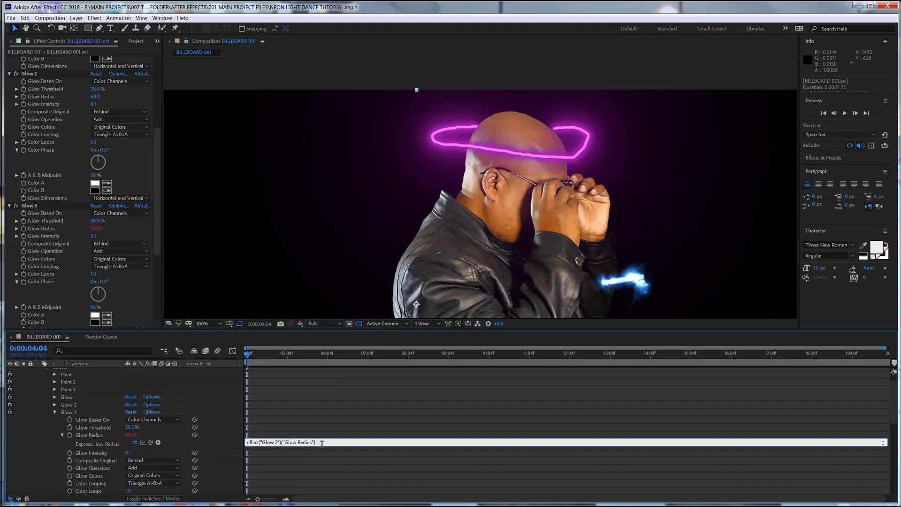
pyautogui.write('*3')
pyautogui.click(31, 74)
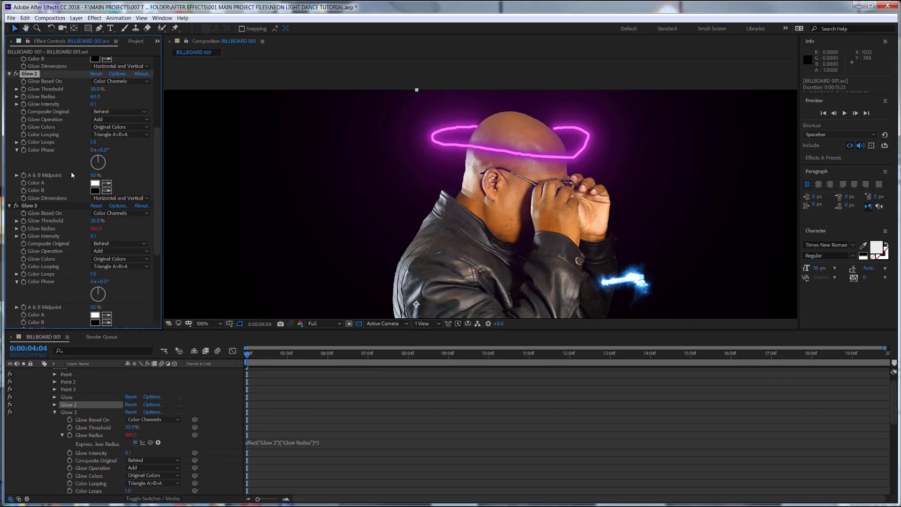
pyautogui.scroll(3, 72, 173)
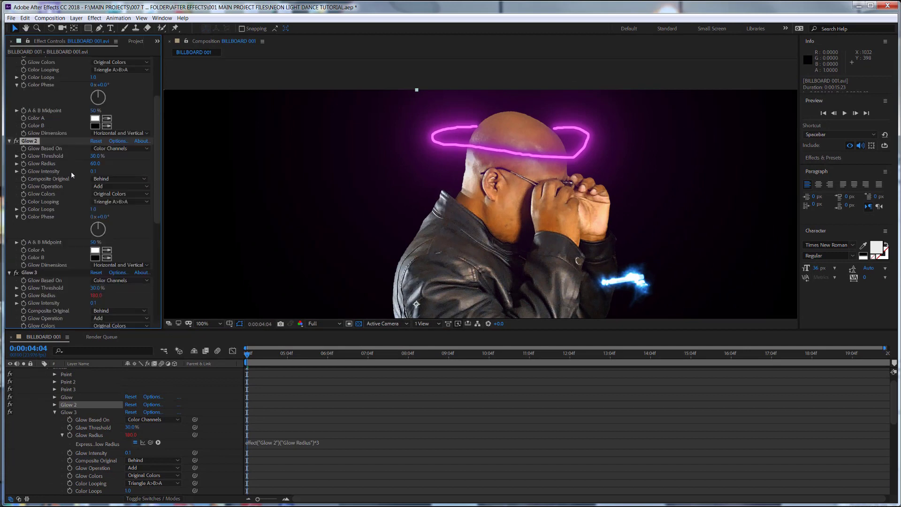
# - Drive Glow 2's radius with effect("Glow")("Glow Radius")*3, giving 60
pyautogui.keyDown('alt'); pyautogui.click(24, 164); pyautogui.keyUp('alt')
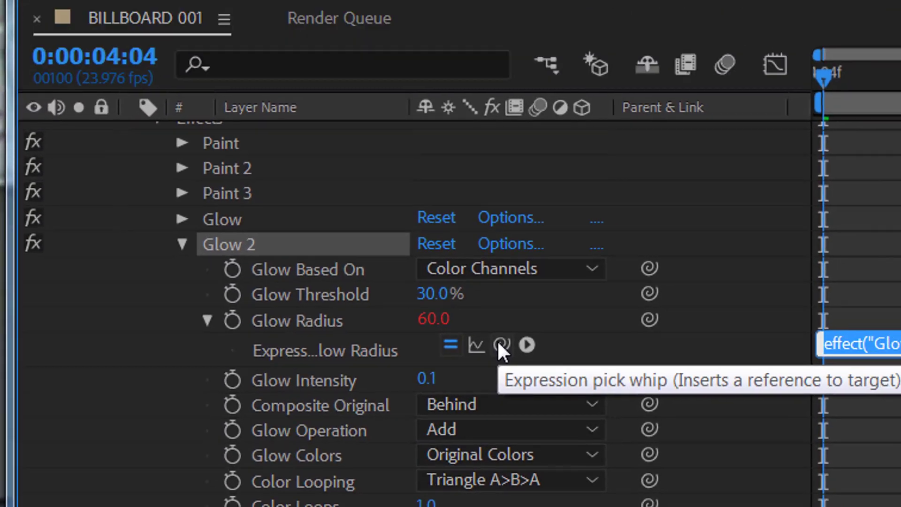
pyautogui.moveTo(366, 332); pyautogui.dragTo(223, 71)
pyautogui.moveTo(177, 407); pyautogui.dragTo(122, 437)
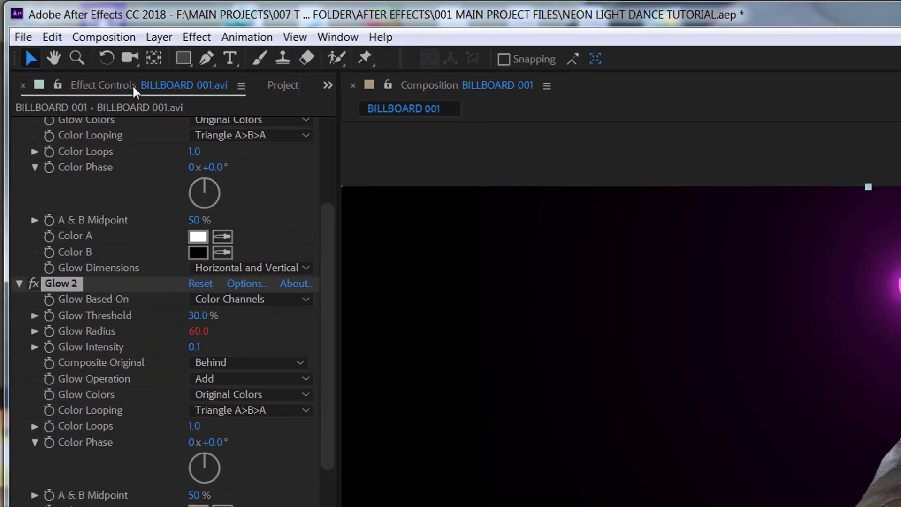
pyautogui.moveTo(109, 97); pyautogui.dragTo(109, 176)
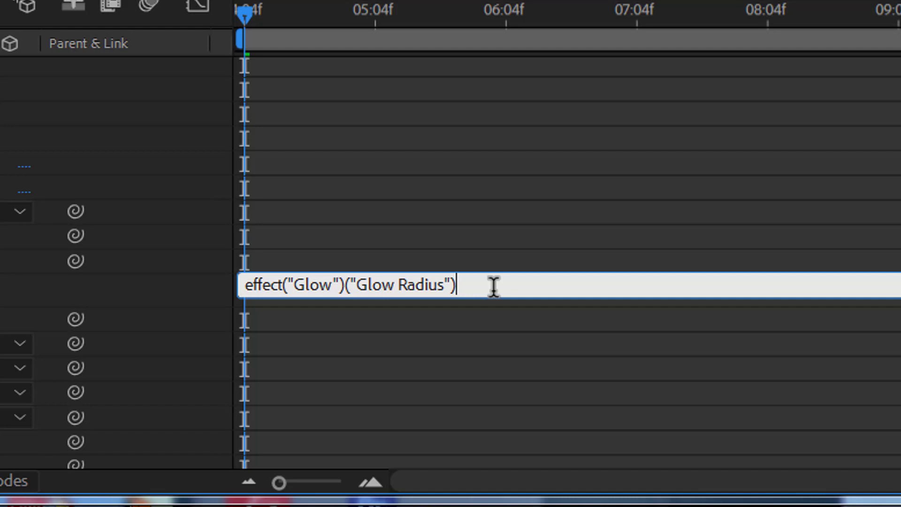
pyautogui.write('*3')
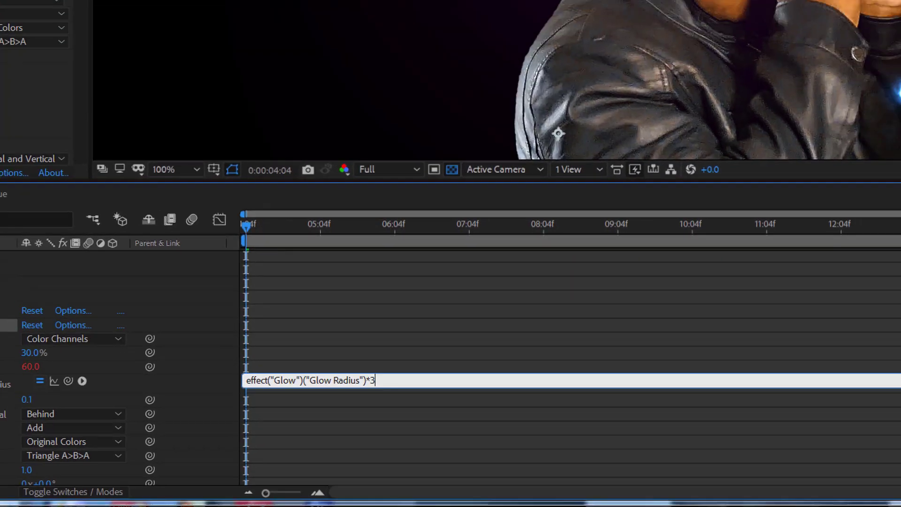
pyautogui.press('KP_Enter')
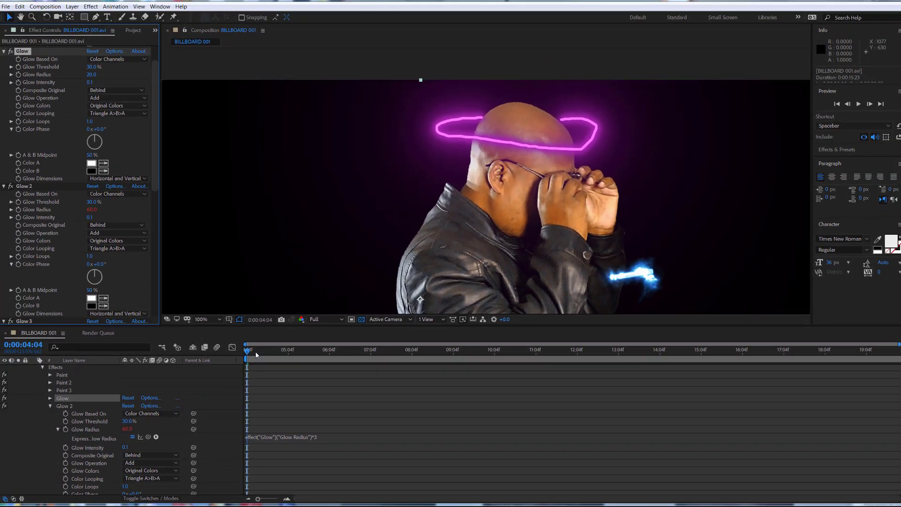
# - Pick-whip each later Glow's Glow Intensity to the previous Glow's intensity
pyautogui.scroll(-5, 104, 210)
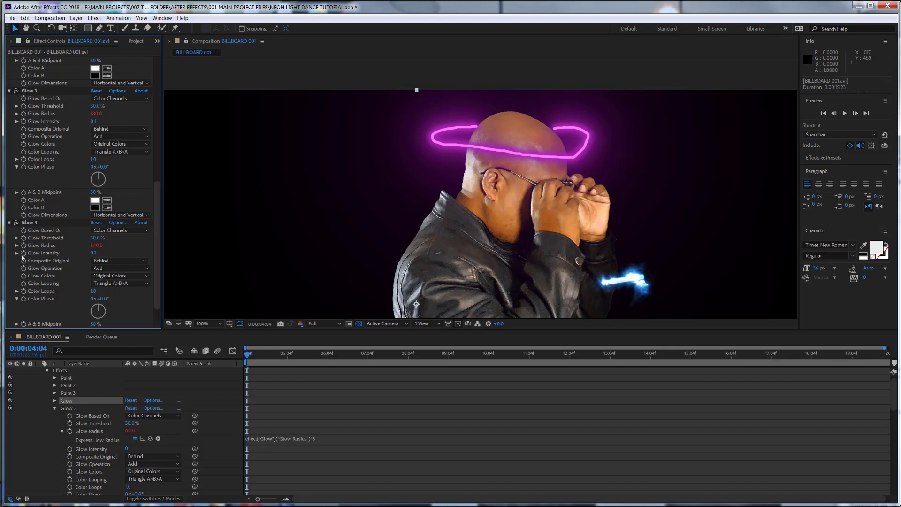
pyautogui.keyDown('alt'); pyautogui.click(24, 253); pyautogui.keyUp('alt')
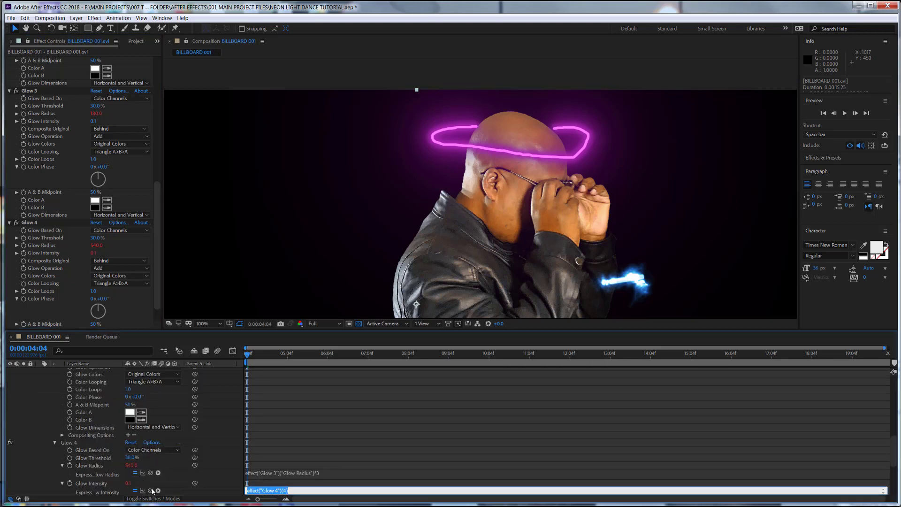
pyautogui.moveTo(151, 491); pyautogui.dragTo(49, 122)
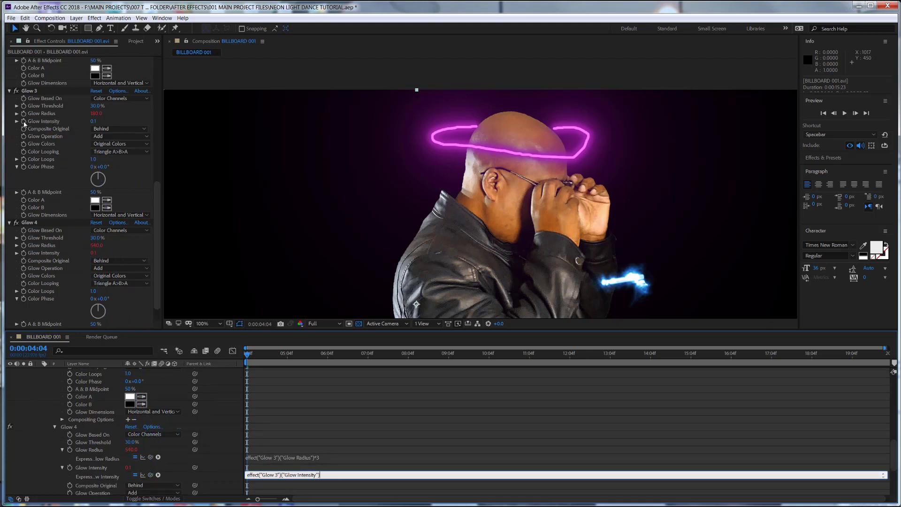
pyautogui.scroll(5, 141, 423)
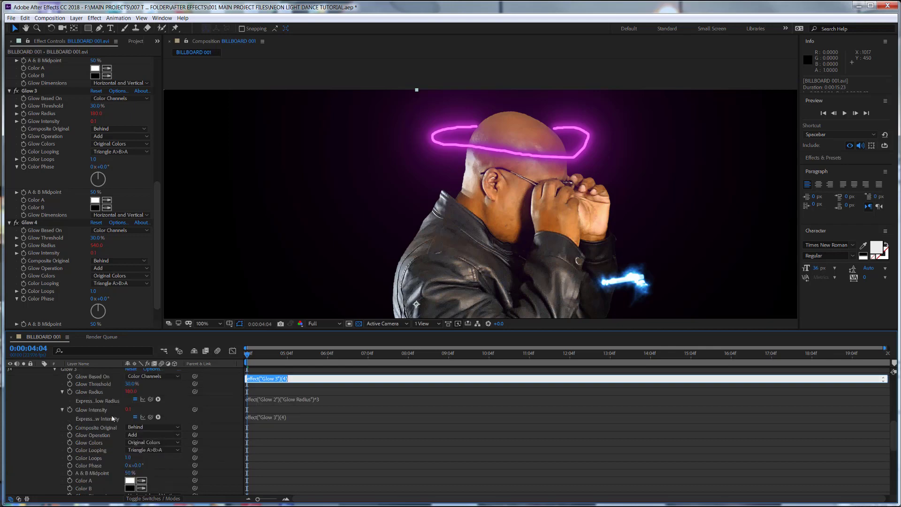
pyautogui.moveTo(150, 459); pyautogui.dragTo(47, 177)
pyautogui.scroll(5, 148, 444)
pyautogui.moveTo(150, 455); pyautogui.dragTo(96, 141)
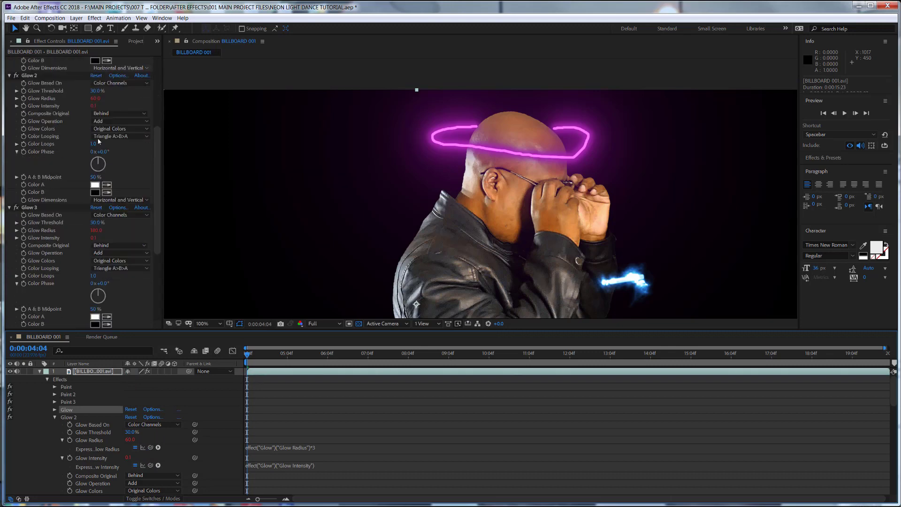
pyautogui.scroll(-10, 103, 164)
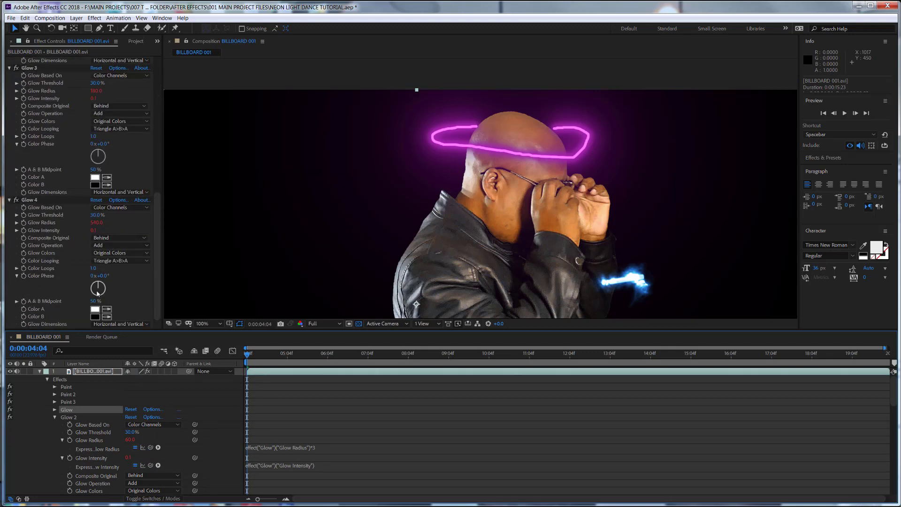
# - Link the Glow Threshold to the previous Glow, then collapse Glow 2 and Glow 3
pyautogui.keyDown('alt'); pyautogui.click(24, 82); pyautogui.keyUp('alt')
pyautogui.moveTo(150, 419)
pyautogui.mouseDown()
pyautogui.moveTo(74, 45)
pyautogui.moveTo(45, 94)
pyautogui.mouseUp()
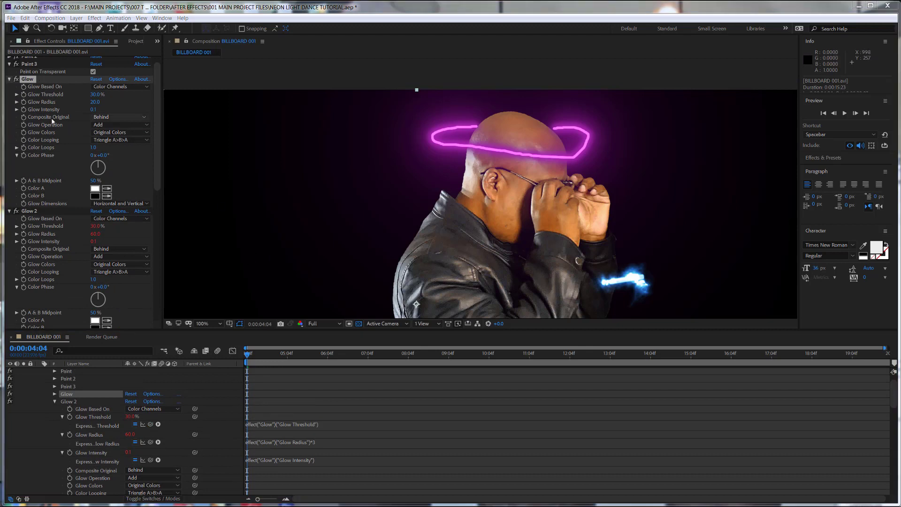
pyautogui.click(10, 211)
pyautogui.click(10, 219)
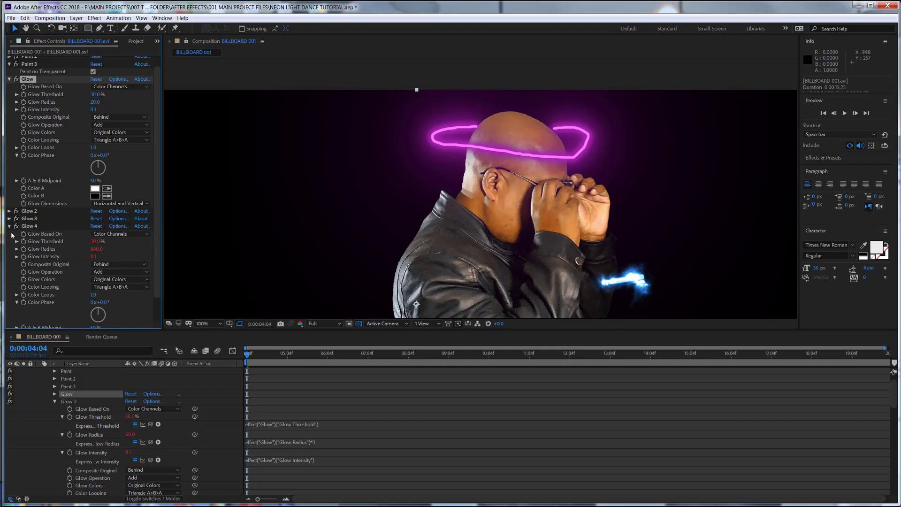
# - Collapse Glow 4 and set the first Glow's radius to 4
pyautogui.click(10, 226)
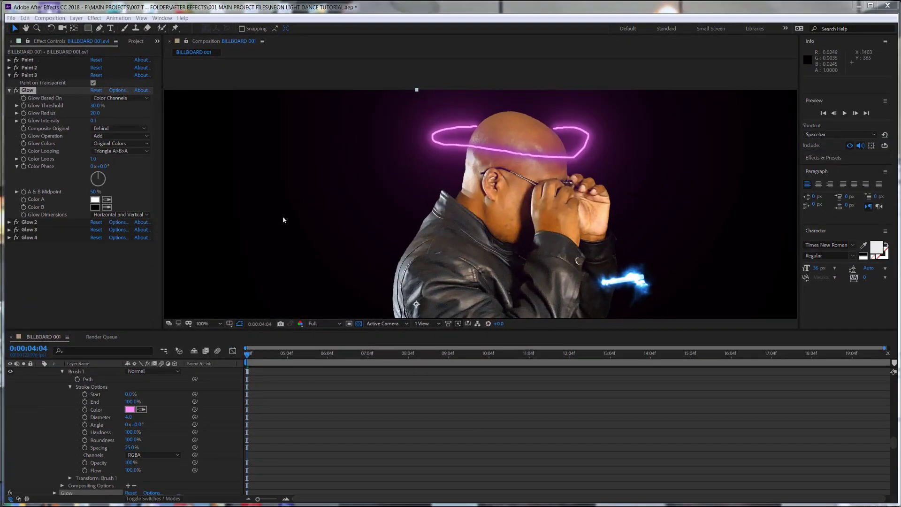
pyautogui.click(95, 113)
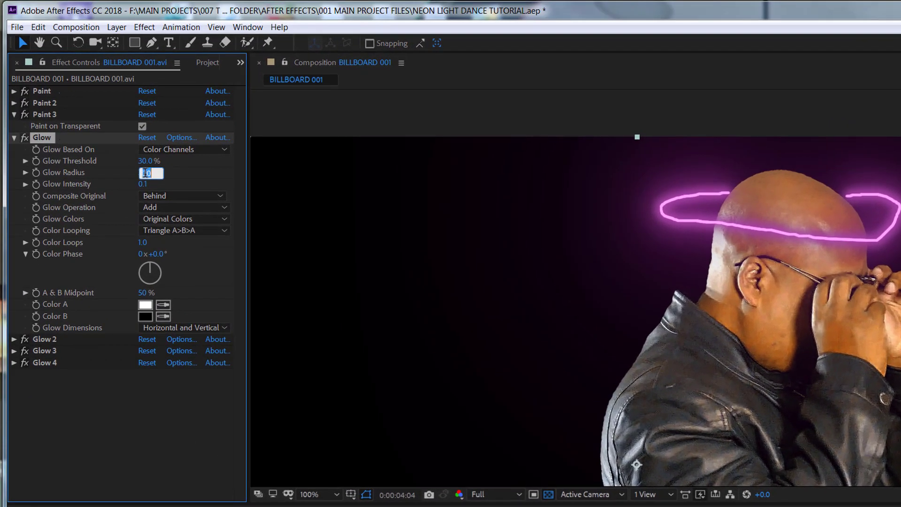
pyautogui.press('Return')
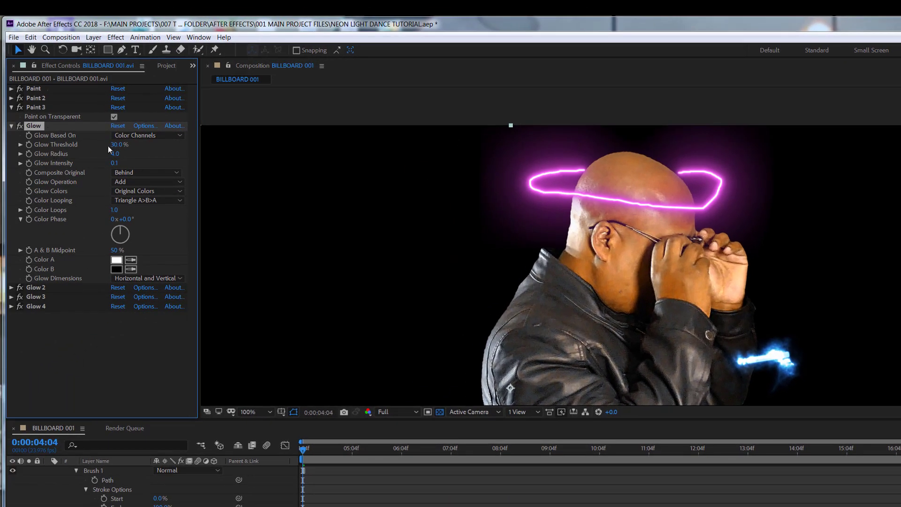
# - Set the first Glow's threshold to 10%, trying 4% before settling on 10%
pyautogui.click(117, 145)
pyautogui.press('Return')
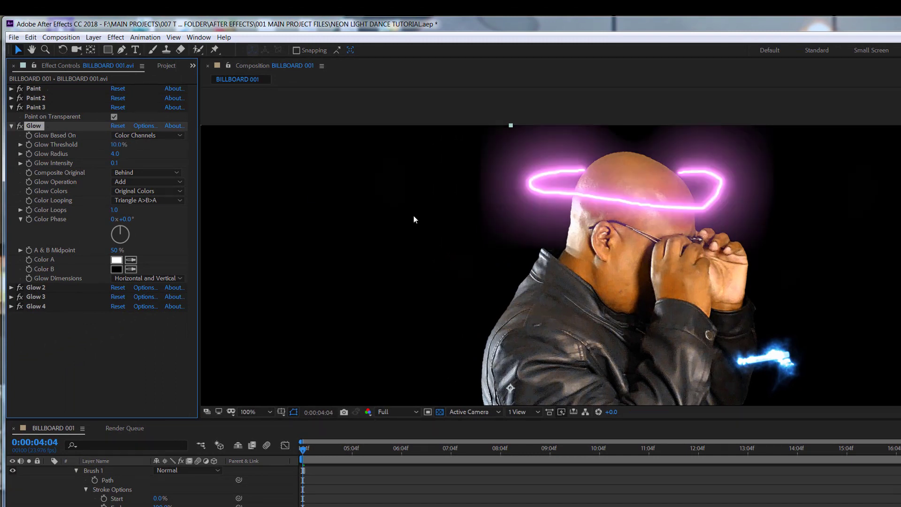
pyautogui.click(117, 146)
pyautogui.write('4')
pyautogui.press('Return')
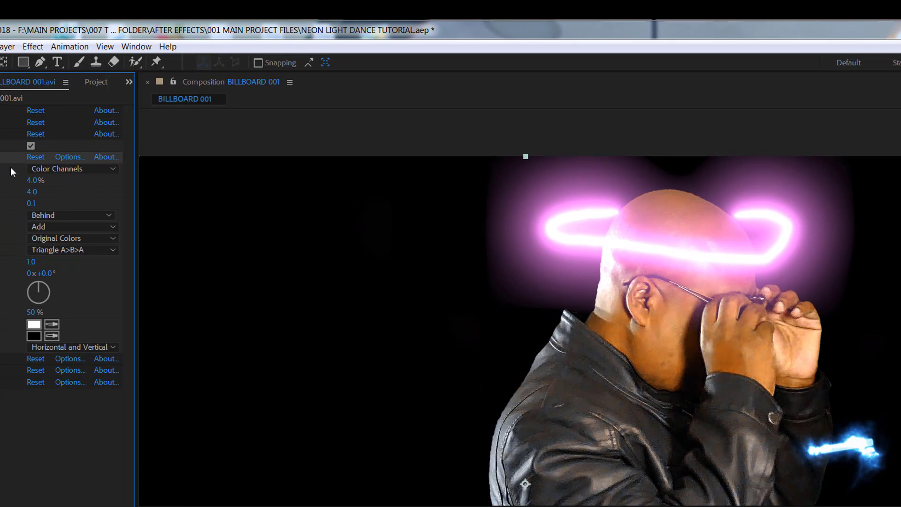
pyautogui.click(31, 182)
pyautogui.write('10')
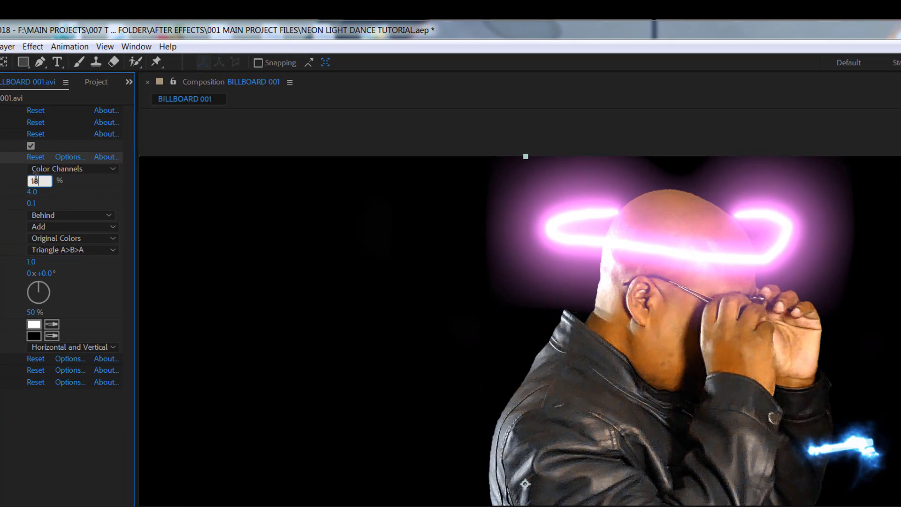
pyautogui.press('Return')
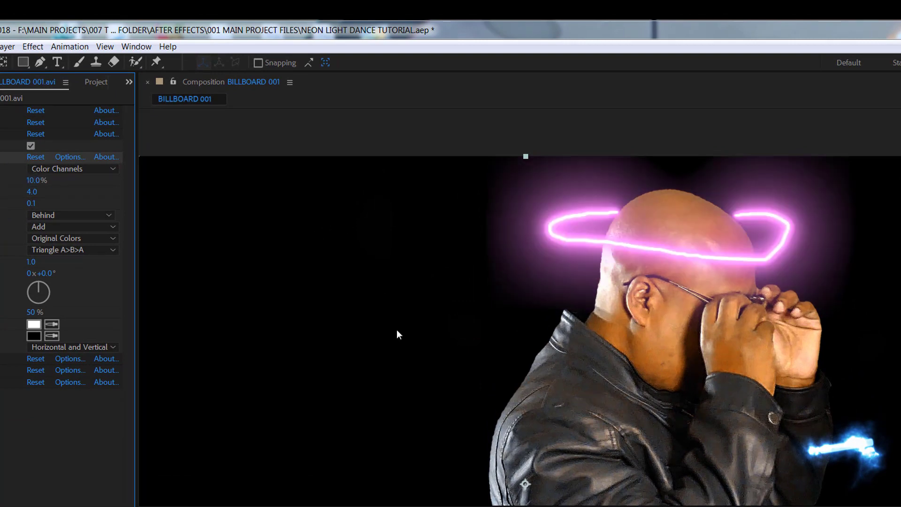